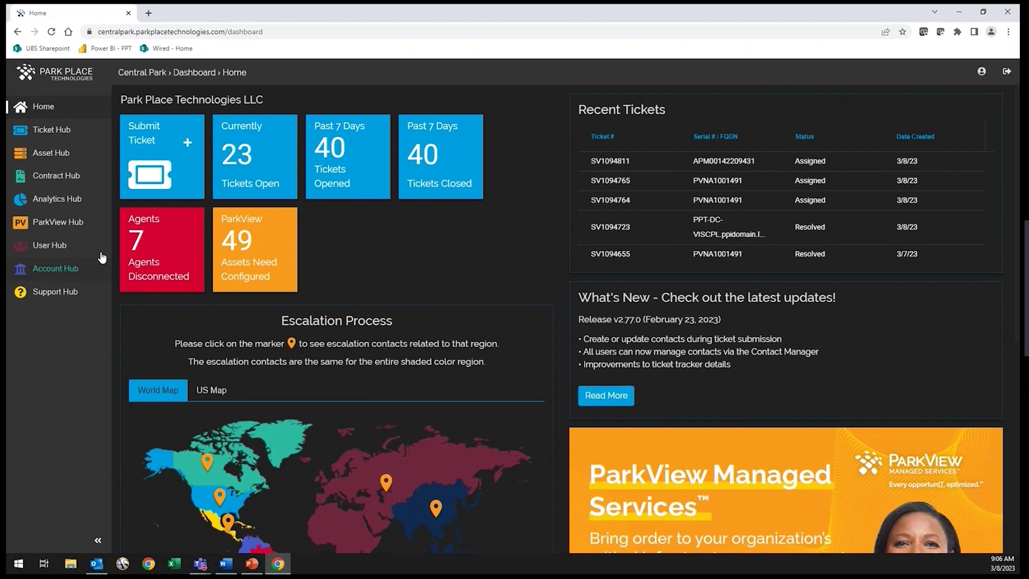
Open the Create User form from User Manager under User Hub
mouse_move(67, 248)
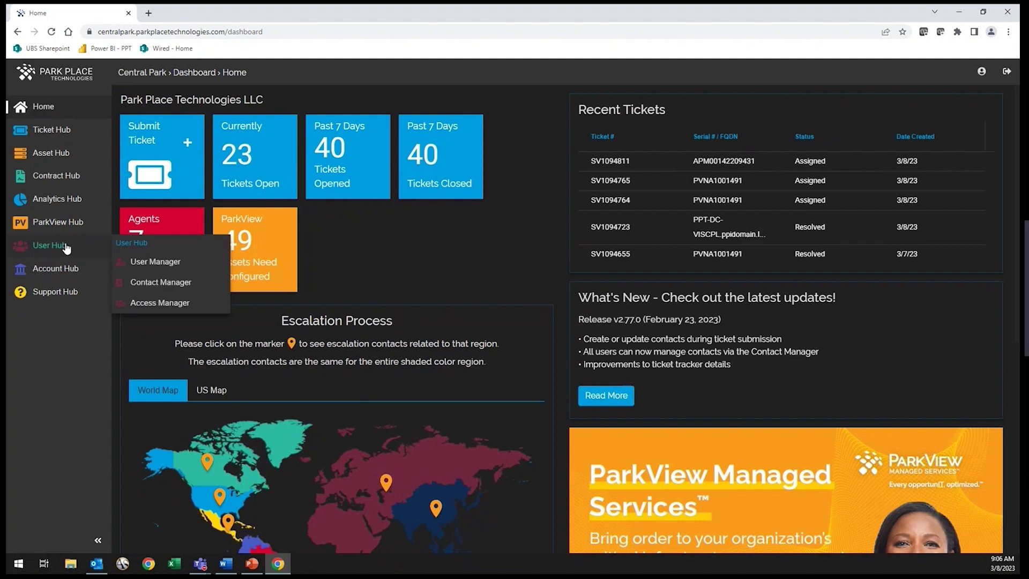
left_click(150, 259)
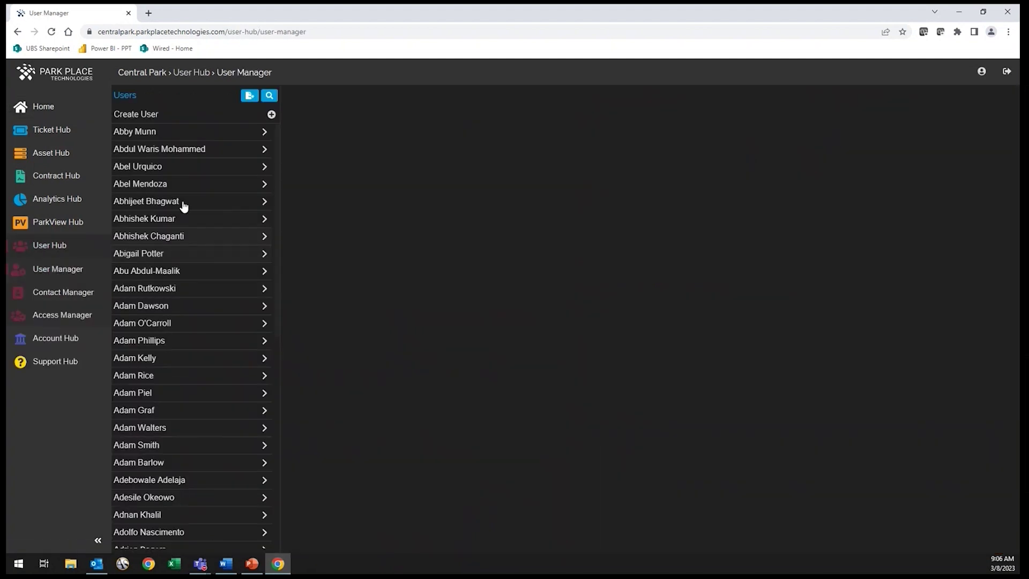
left_click(271, 115)
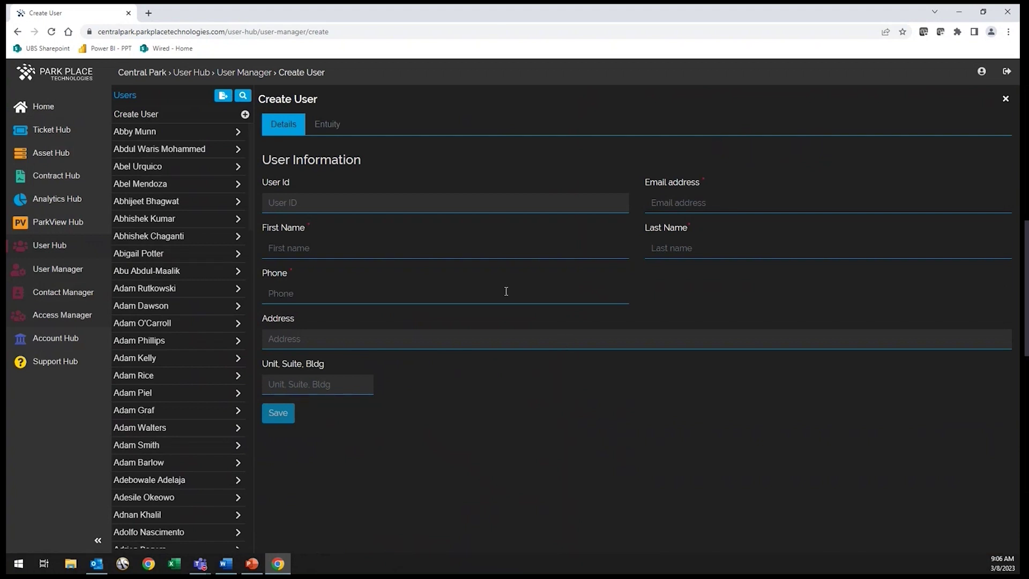
Enter a sample first and last name and accept the suggested e-mail address
left_click(490, 248)
type("John")
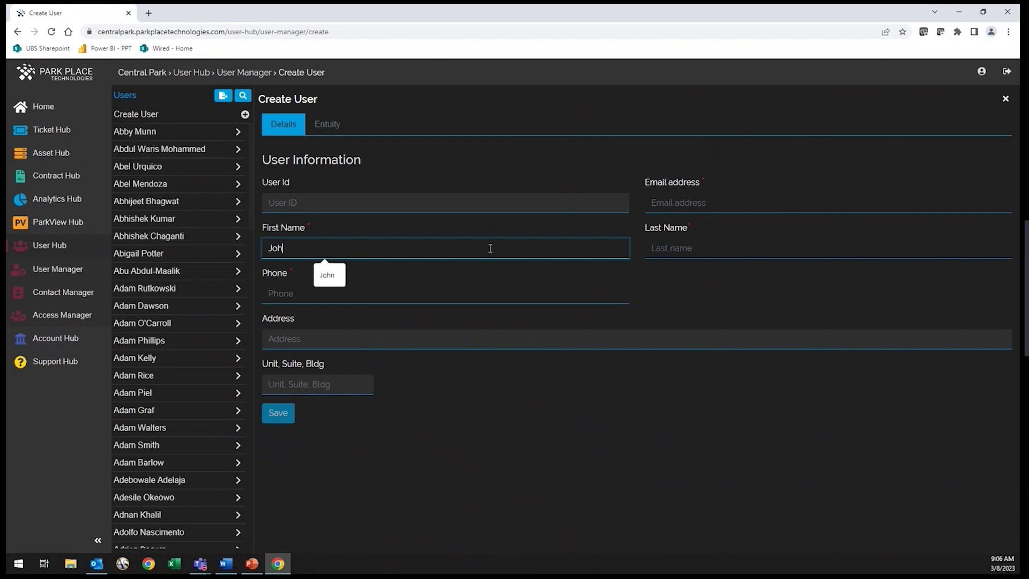
key("Tab")
type("Doe")
left_click(678, 206)
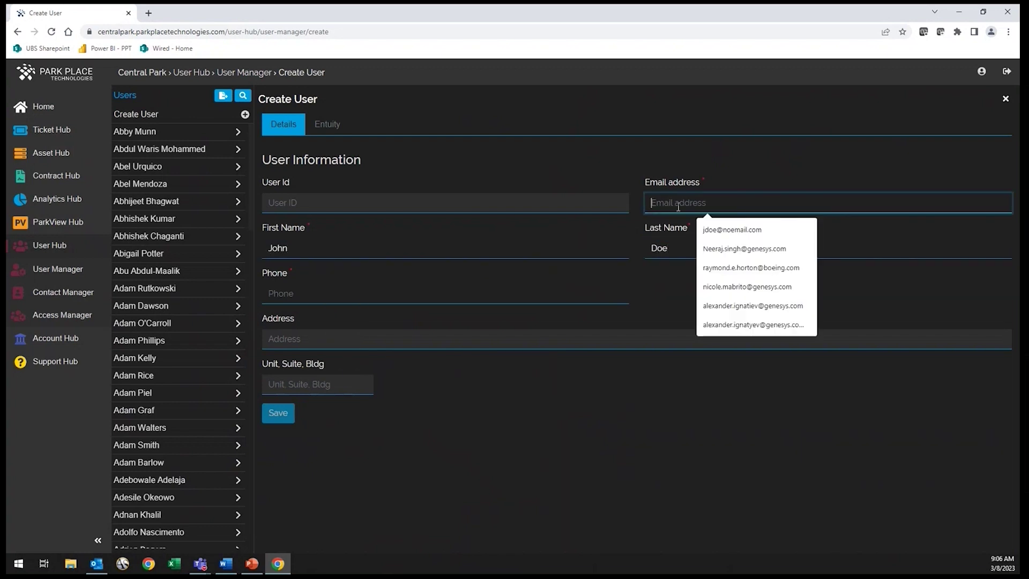
left_click(722, 228)
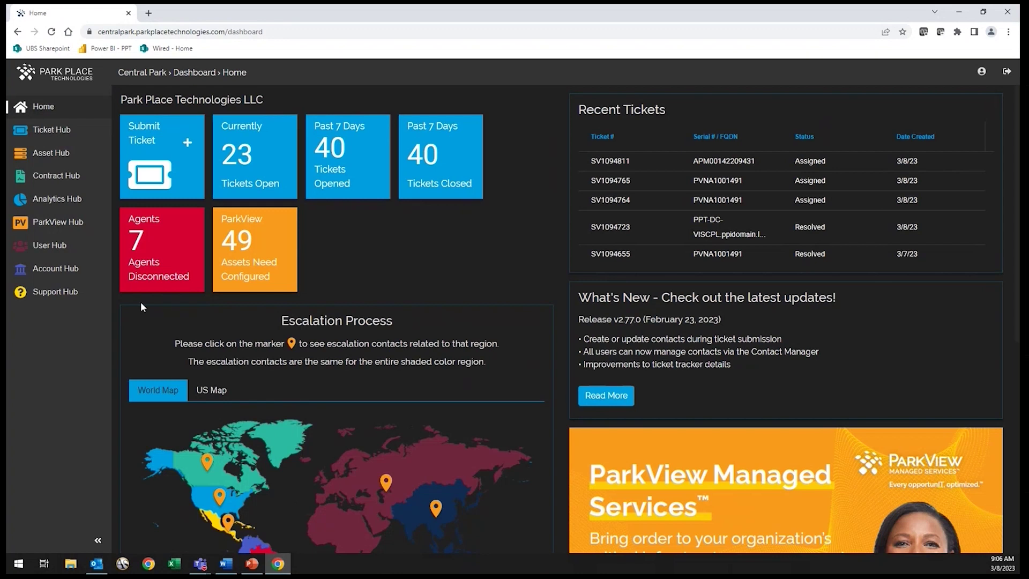
Start a Hardware Ticket for asset FTX124490QG and confirm contact details and equipment location
left_click(174, 170)
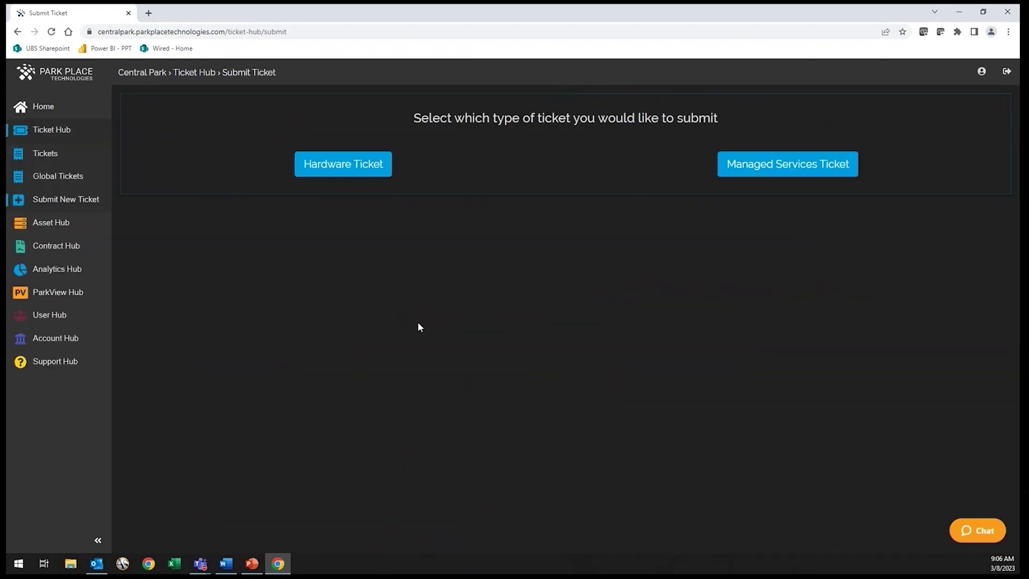
left_click(356, 169)
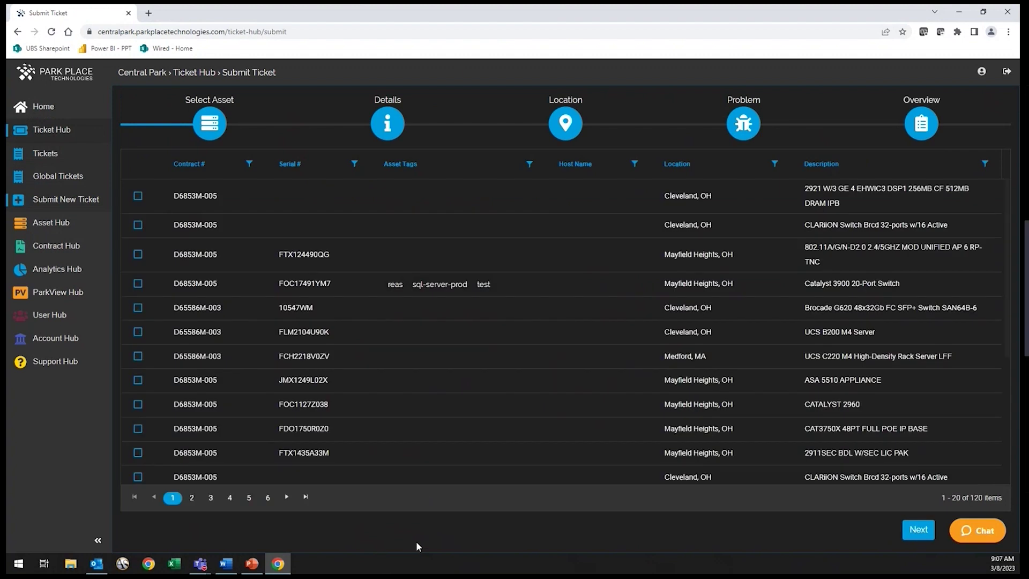
left_click(138, 254)
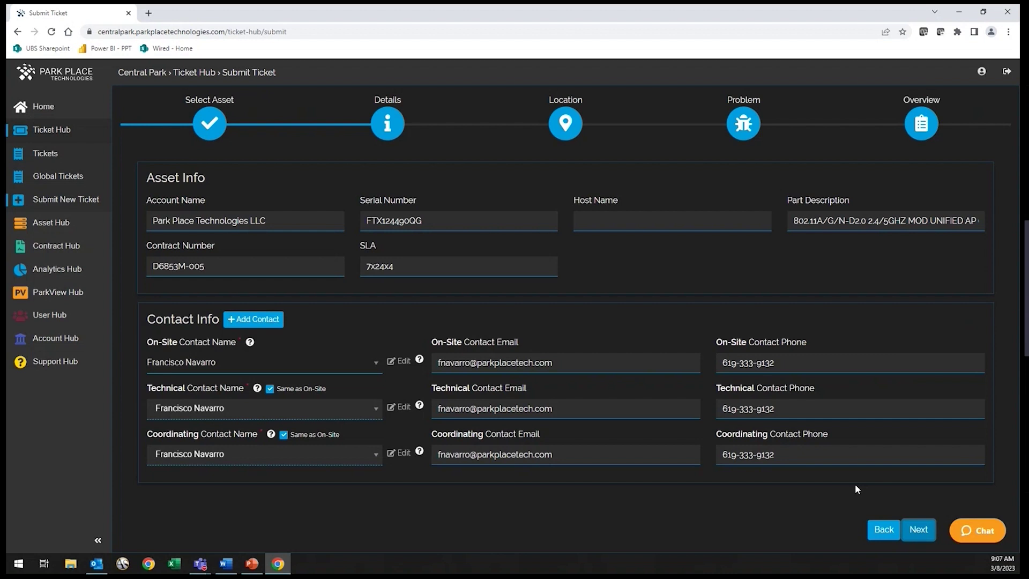
left_click(918, 531)
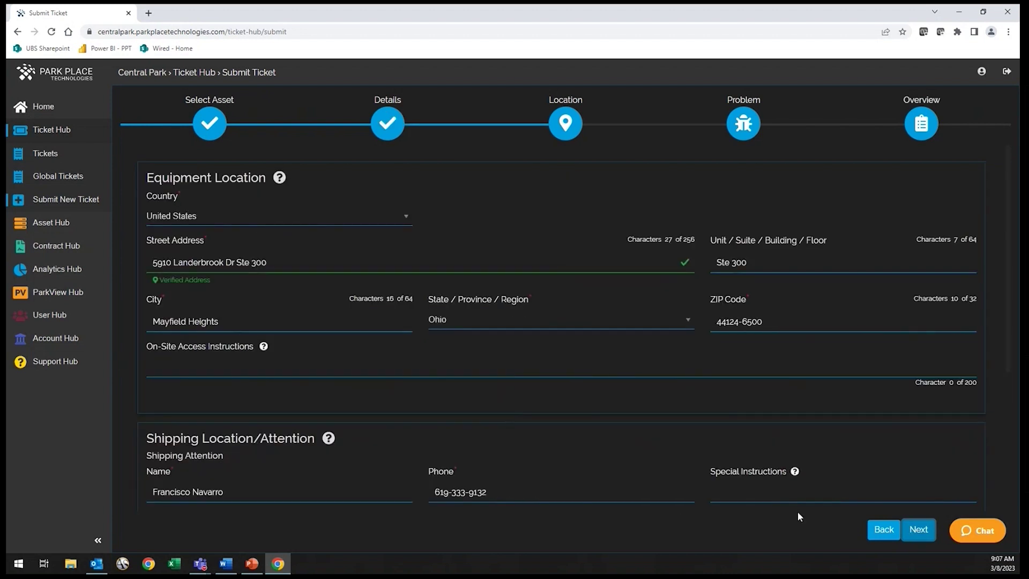
left_click(914, 535)
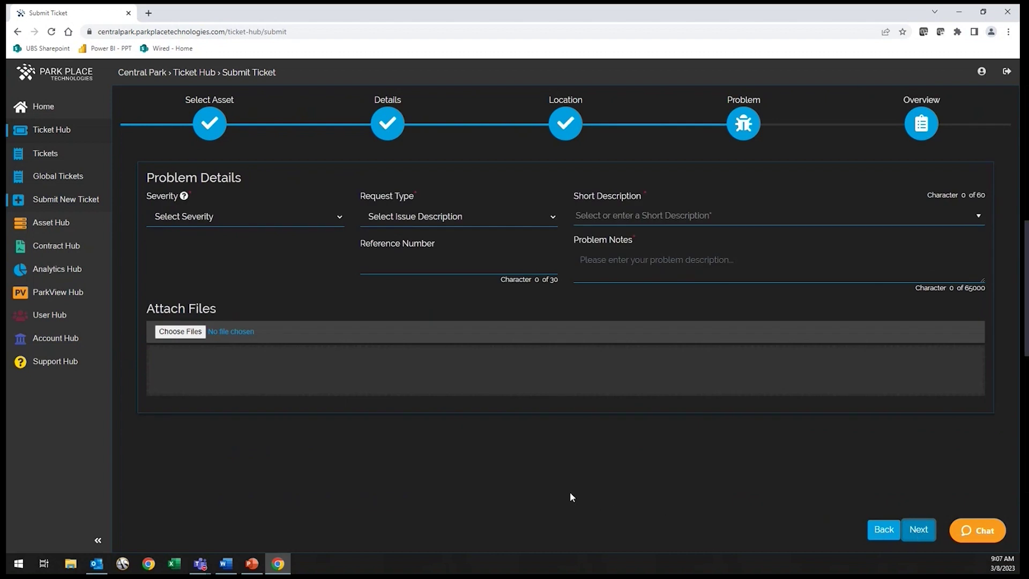
Set the ticket severity to Sev2 and the request type to On Site
left_click(325, 219)
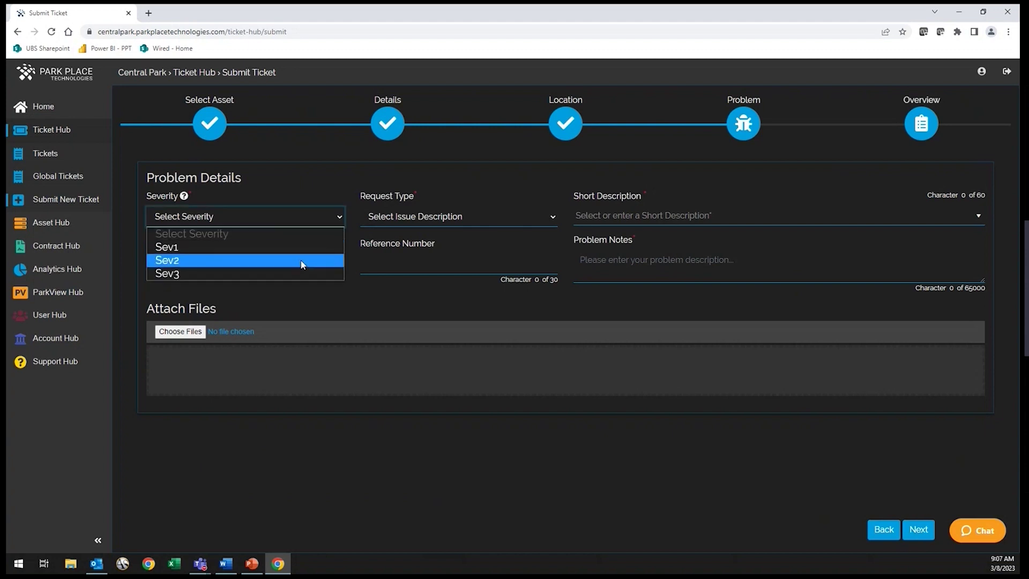
left_click(317, 257)
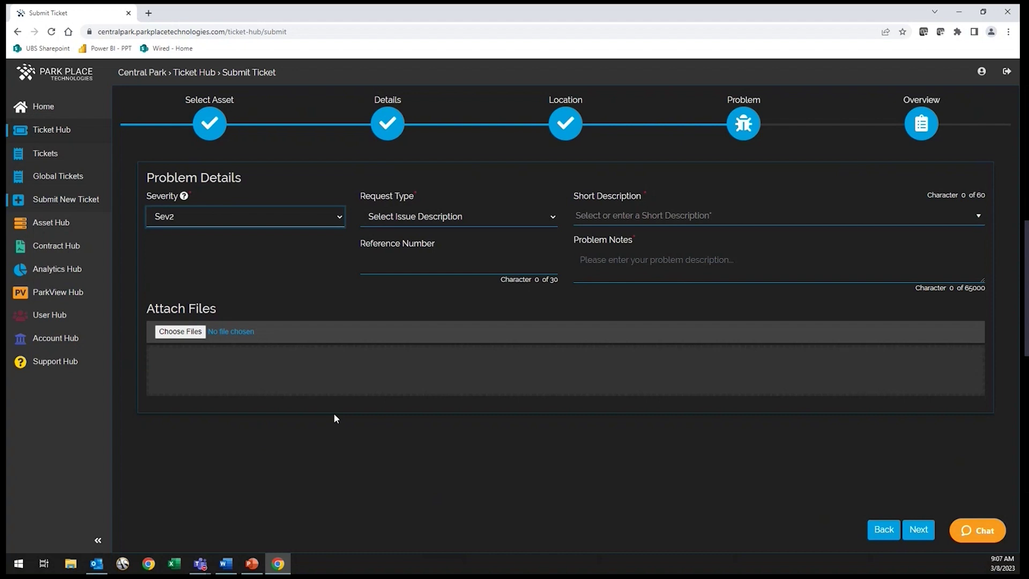
left_click(512, 217)
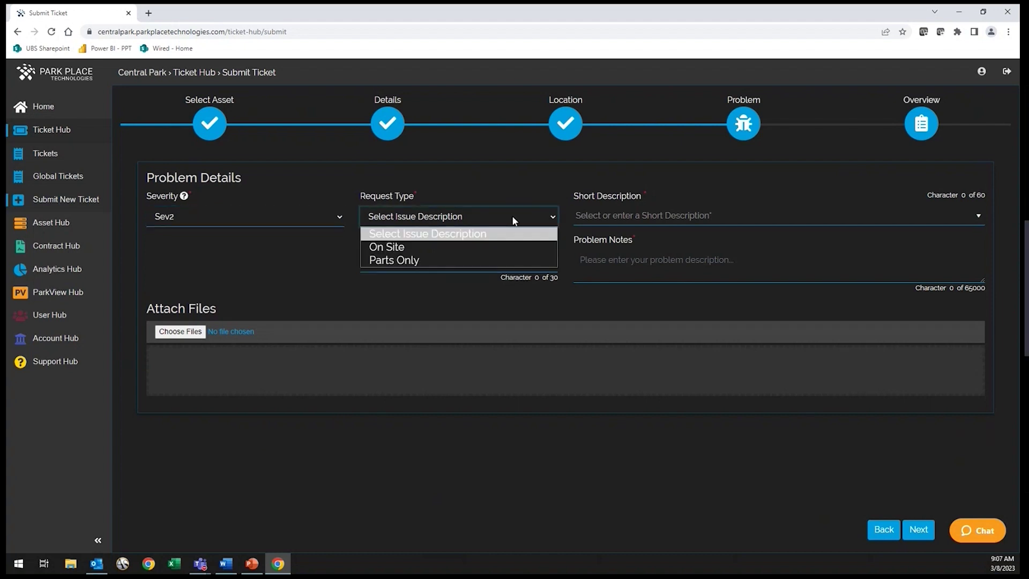
left_click(497, 248)
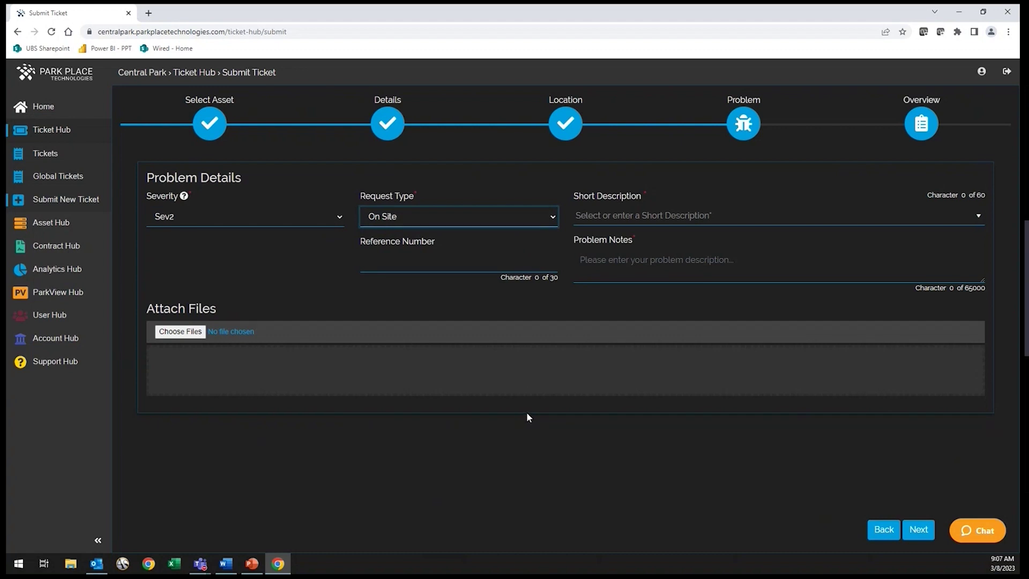
Choose Hard Drive Failure as short description and note 'Hard Drive Failure Slot 4'
left_click(850, 215)
left_click(979, 215)
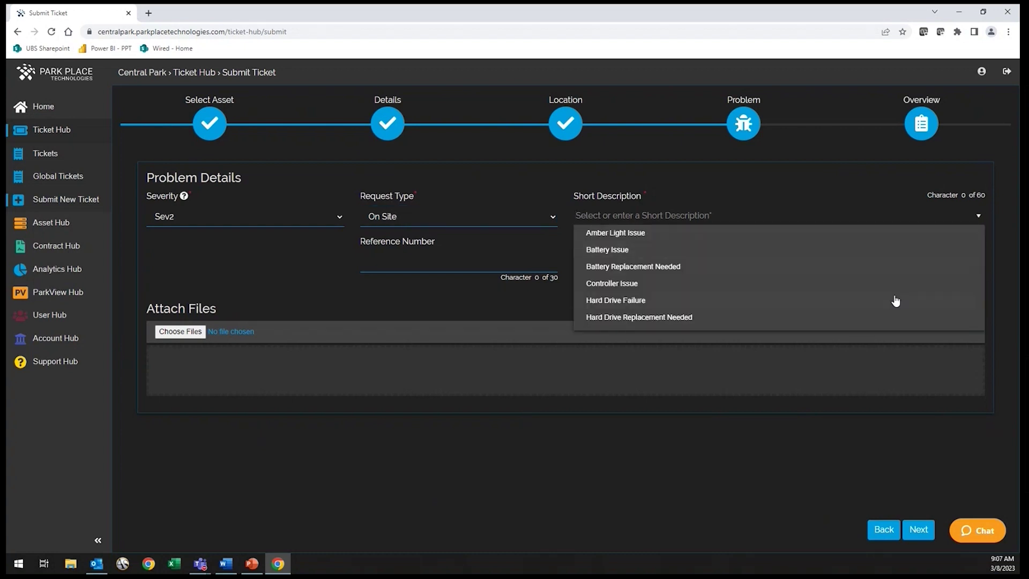
left_click(895, 299)
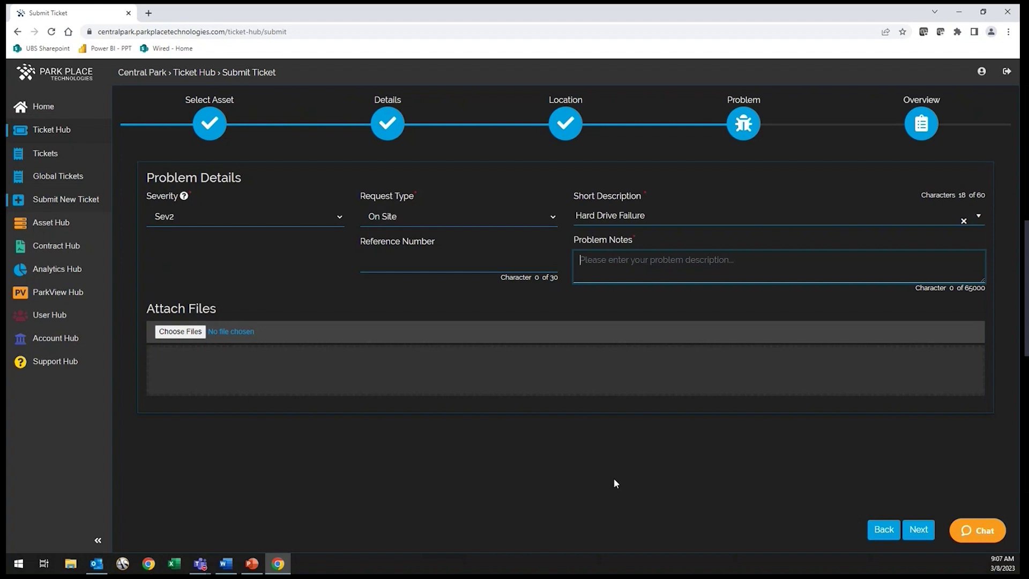
type("Ha")
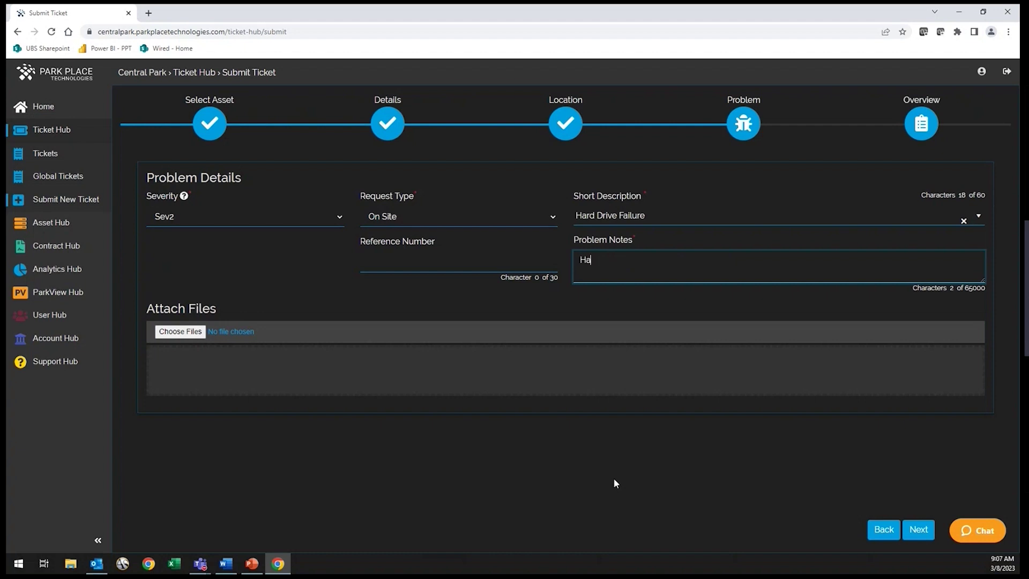
type("rd Drive FAIL")
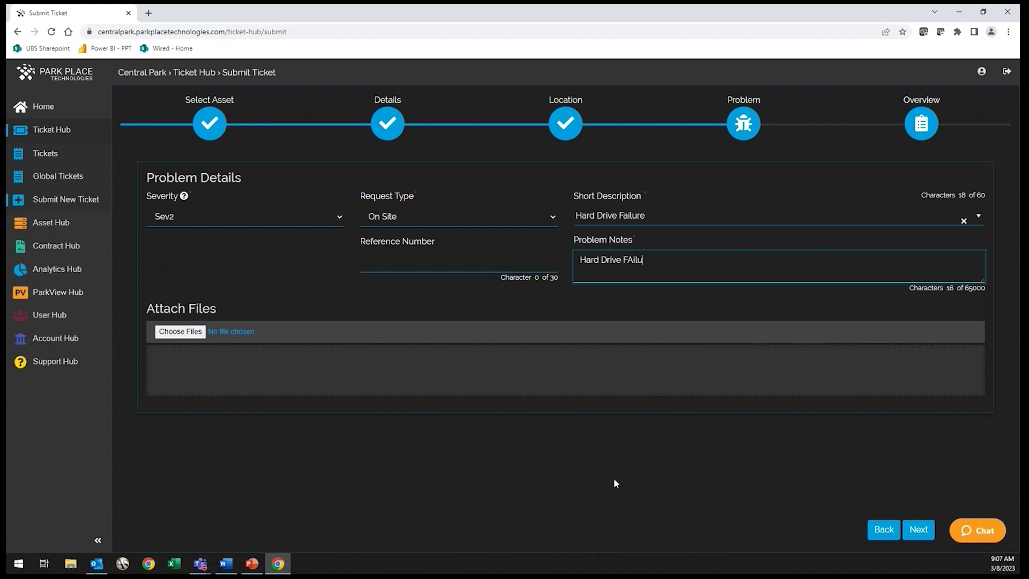
key("BackSpace")
key("BackSpace")
key("BackSpace")
type("ailure Slot 4")
Advance to the ticket Overview and scroll down through it to the attachments
left_click(917, 532)
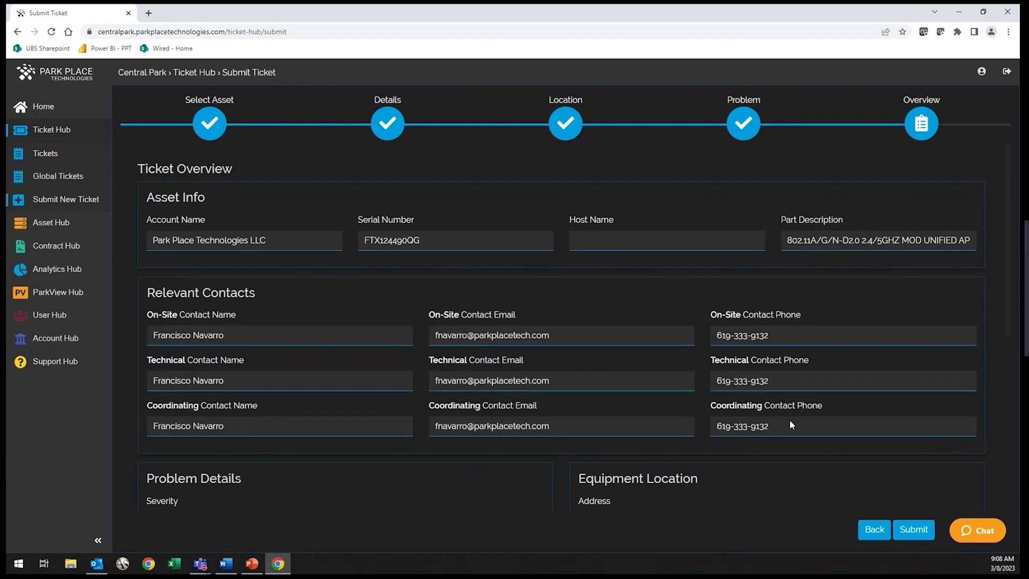
scroll(854, 390, "down", 5)
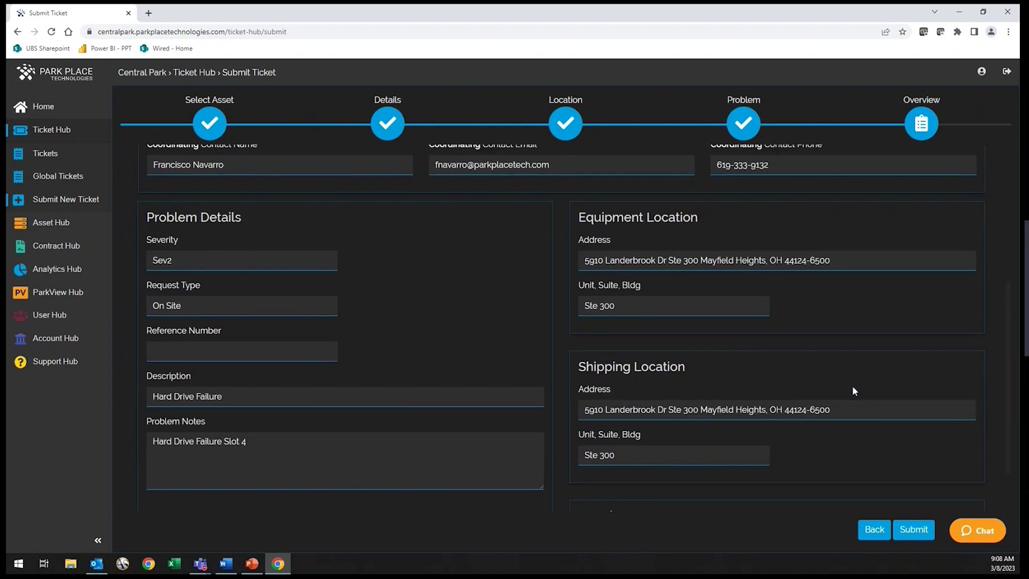
scroll(854, 391, "down", 2)
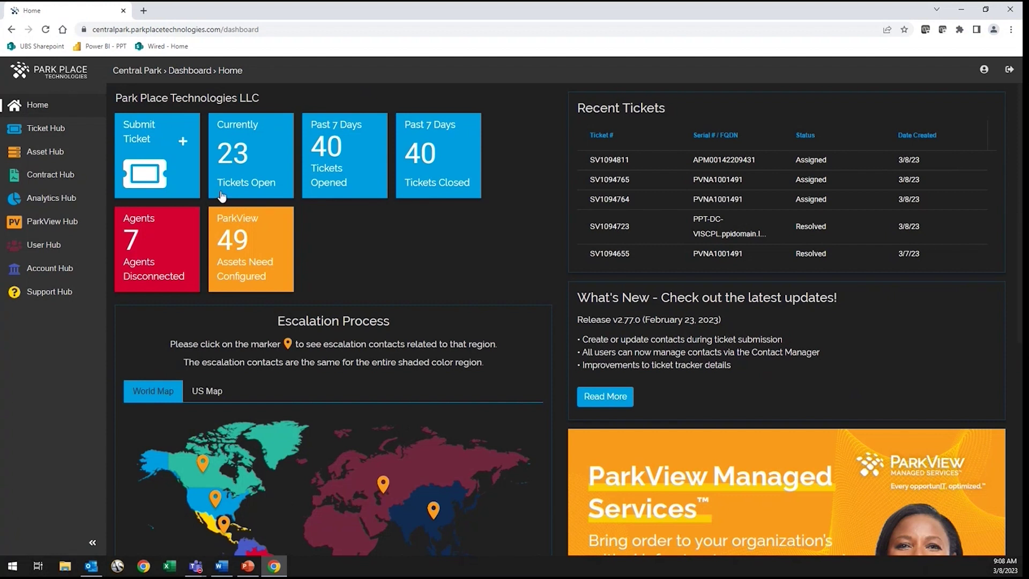
Open ticket SV1094811 from the list of 23 currently open tickets
left_click(257, 170)
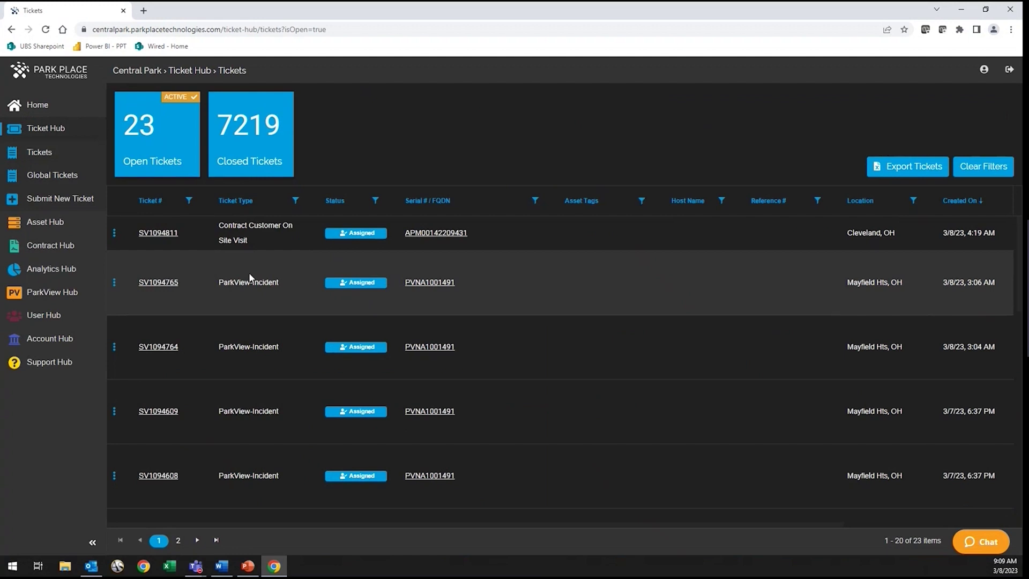
left_click(162, 234)
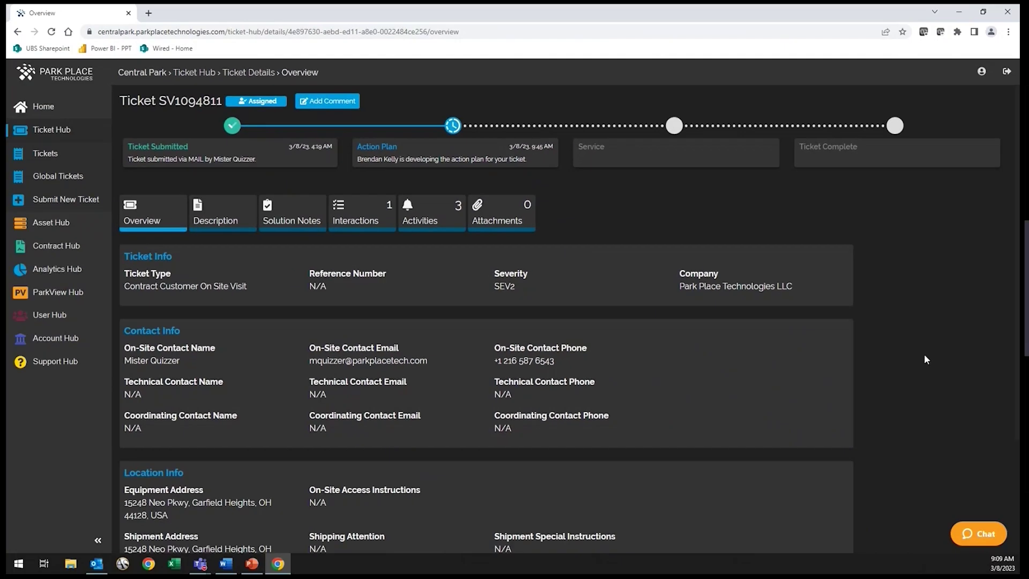
Review SV1094811's interactions, the Add Comment classification options and its attachments
left_click(369, 223)
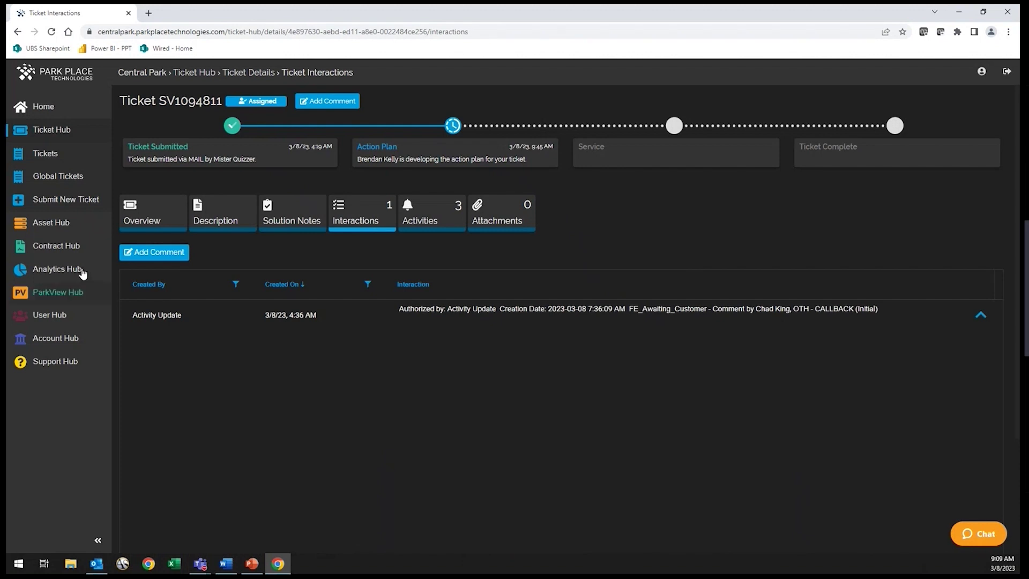
mouse_move(57, 245)
left_click(151, 253)
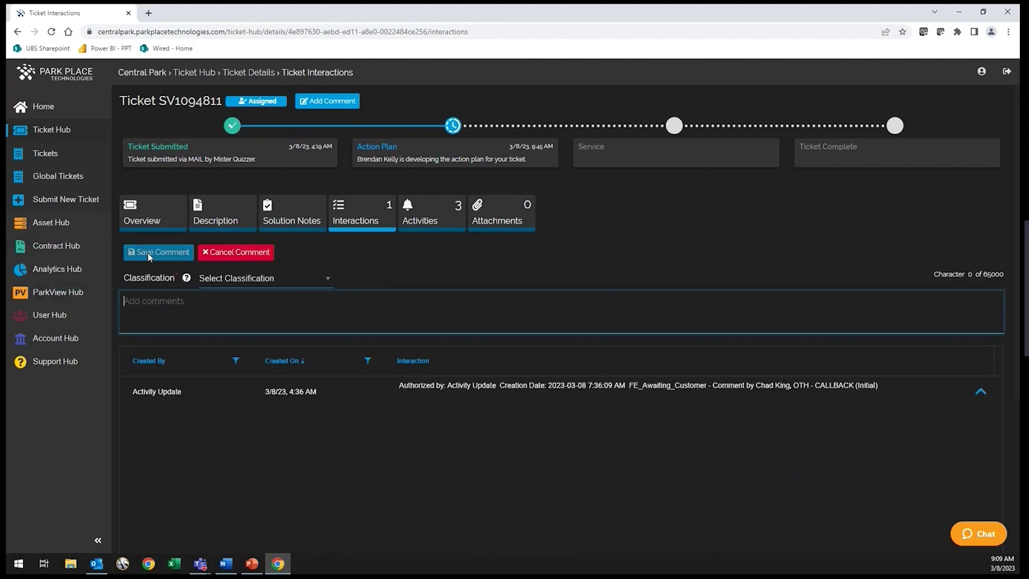
left_click(309, 278)
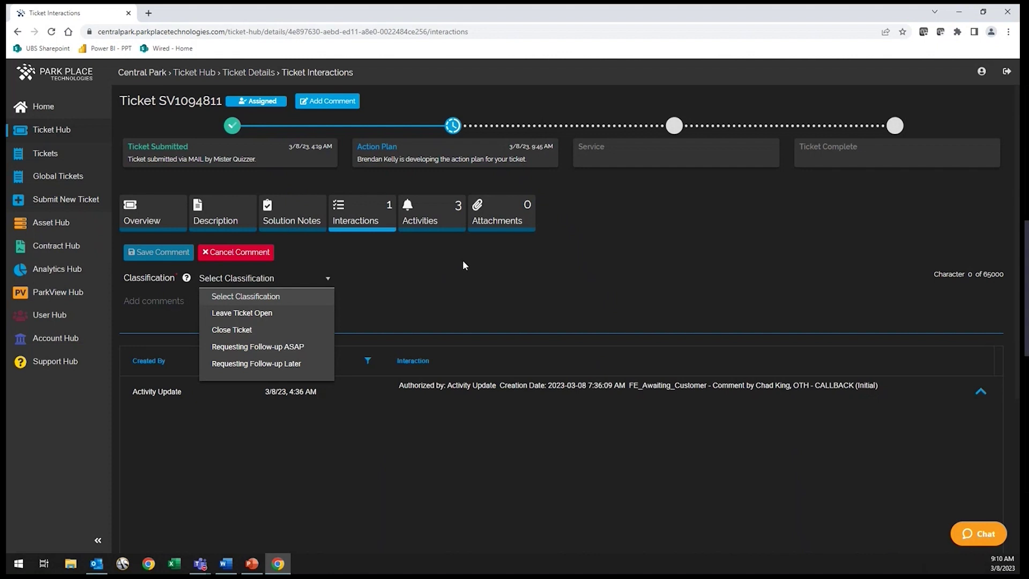
left_click(503, 222)
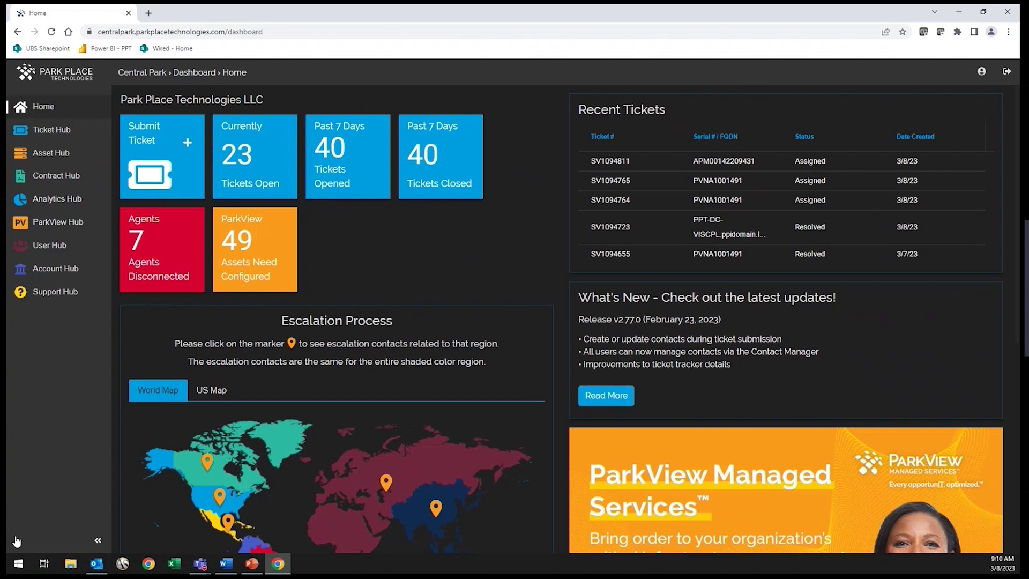
Open asset FTX124490QG's detail page from the Asset Hub list
left_click(58, 161)
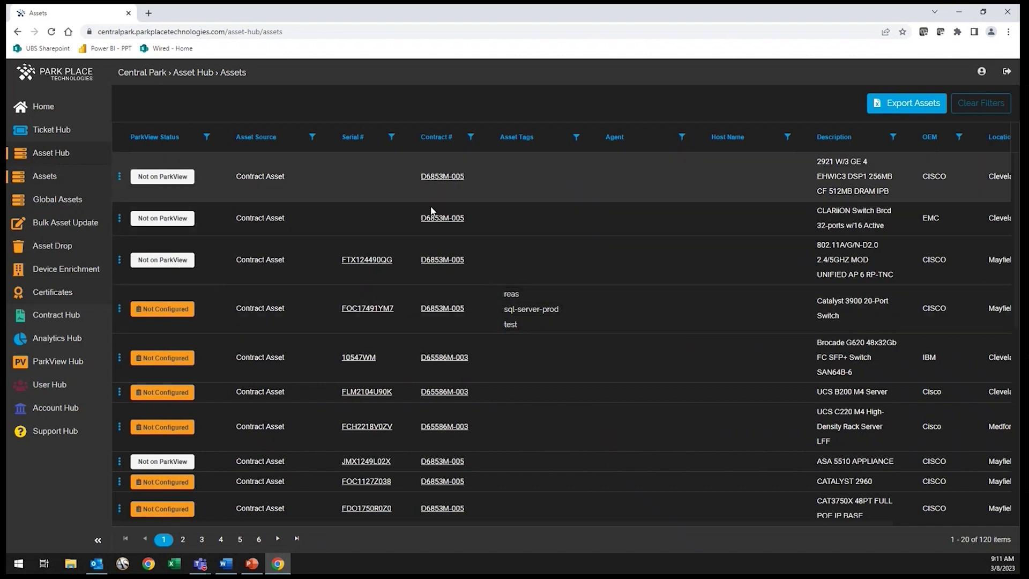
left_click(377, 260)
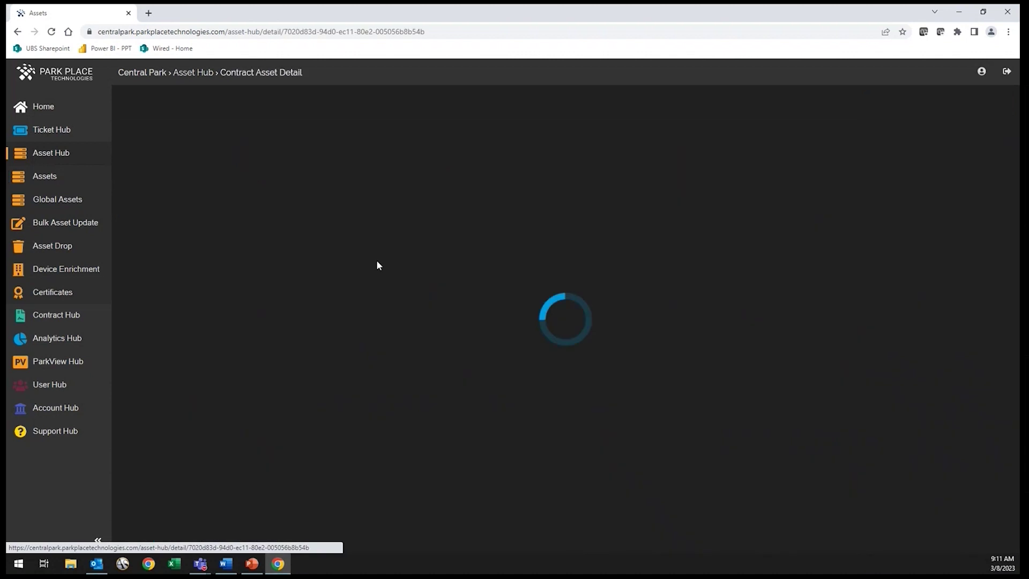
mouse_move(172, 453)
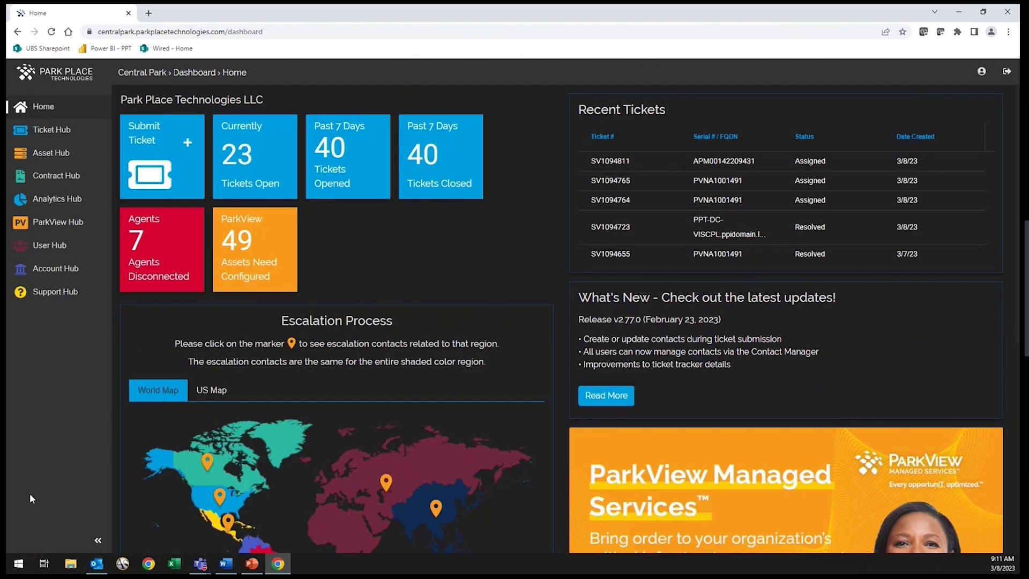
Open the Analytics Dashboard from Analytics Hub
left_click(63, 210)
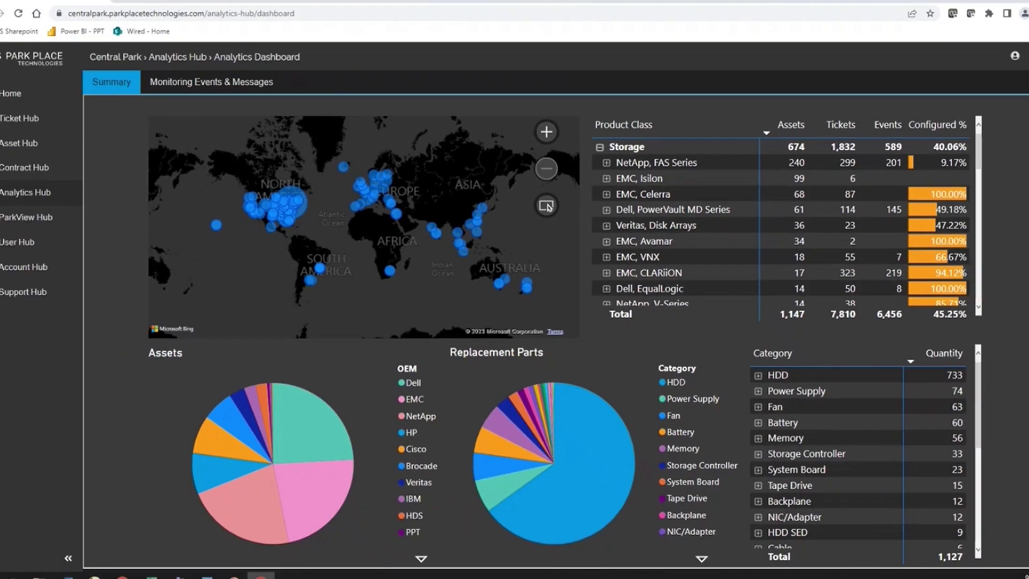